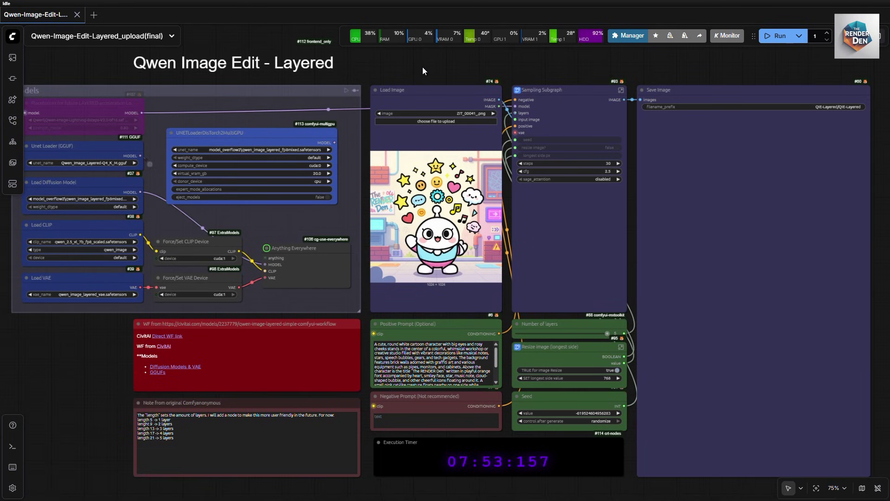
{"action": "left_click_drag", "start_coordinate": [422, 67], "coordinate": [677, 84]}
{"action": "scroll", "coordinate": [539, 99], "scroll_direction": "up", "scroll_amount": 5}
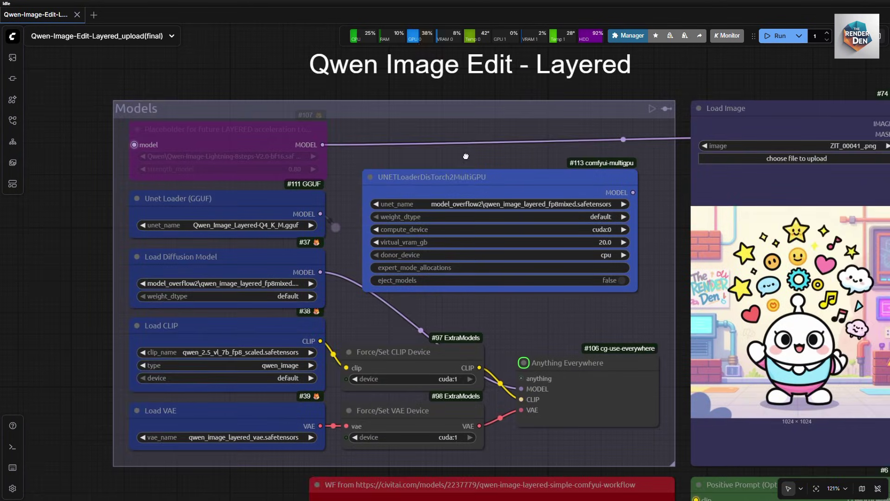
{"action": "left_click_drag", "start_coordinate": [466, 156], "coordinate": [577, 138]}
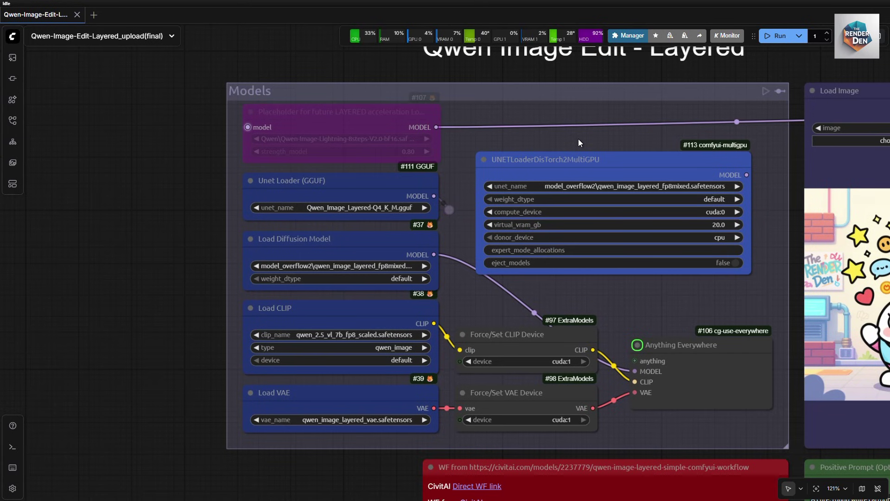
{"action": "scroll", "coordinate": [577, 138], "scroll_direction": "up", "scroll_amount": 1}
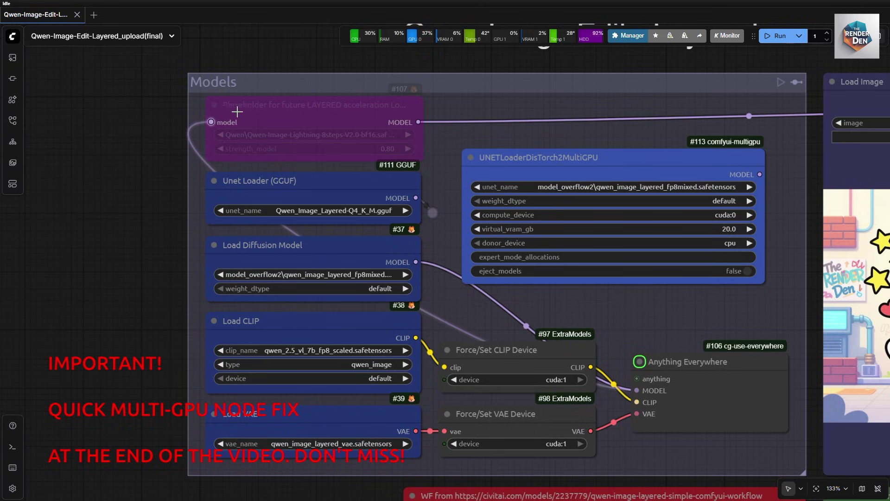
Keep the CLIP device on cuda:1, then select and bypass both Force/Set device nodes.
{"action": "left_click", "coordinate": [351, 114]}
{"action": "left_click", "coordinate": [464, 135]}
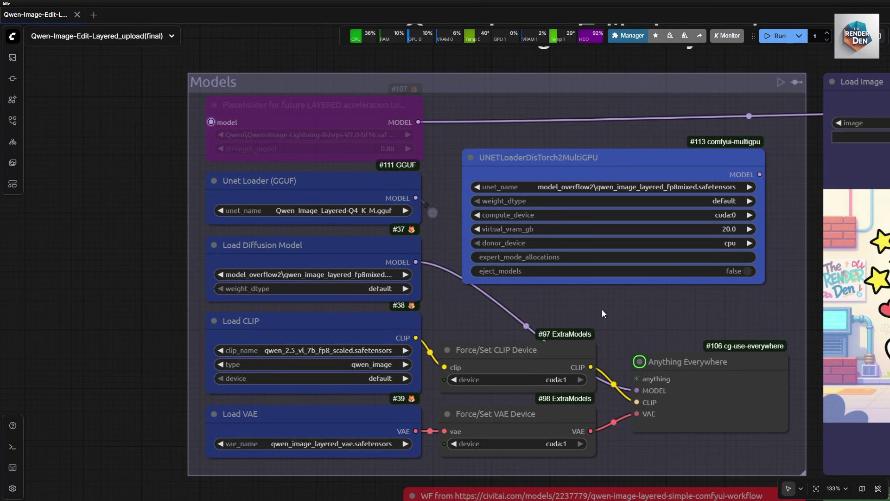
{"action": "left_click_drag", "start_coordinate": [599, 303], "coordinate": [586, 245]}
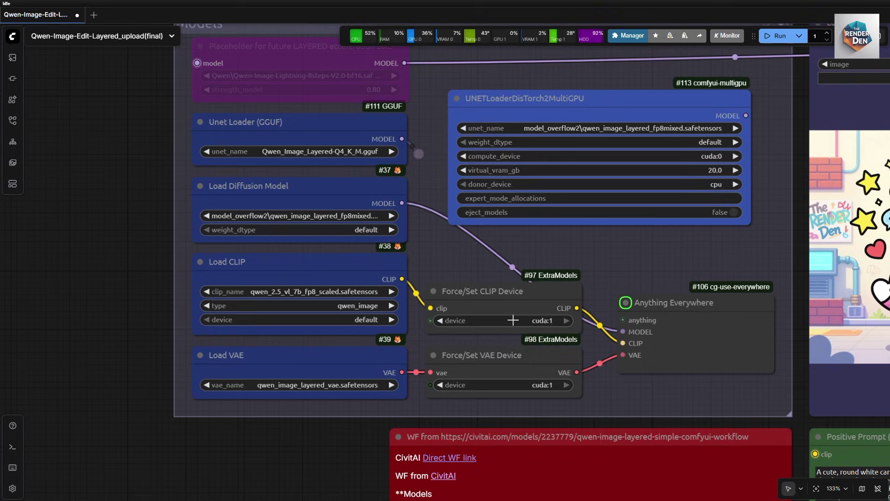
{"action": "left_click", "coordinate": [501, 321]}
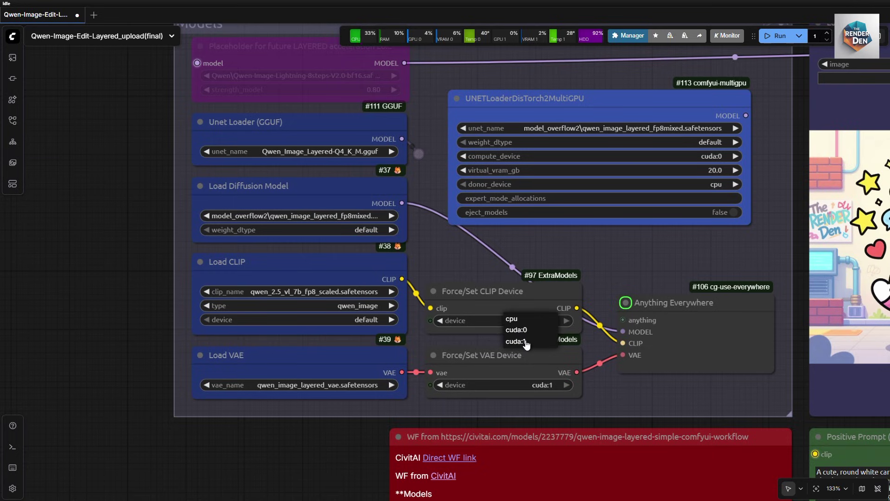
{"action": "left_click", "coordinate": [611, 267]}
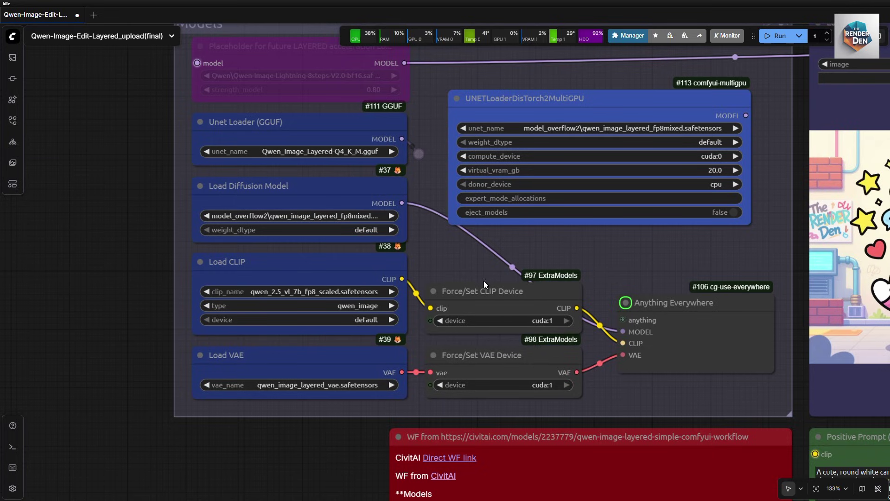
{"action": "left_click_drag", "start_coordinate": [485, 268], "coordinate": [514, 402]}
{"action": "left_click", "coordinate": [541, 263]}
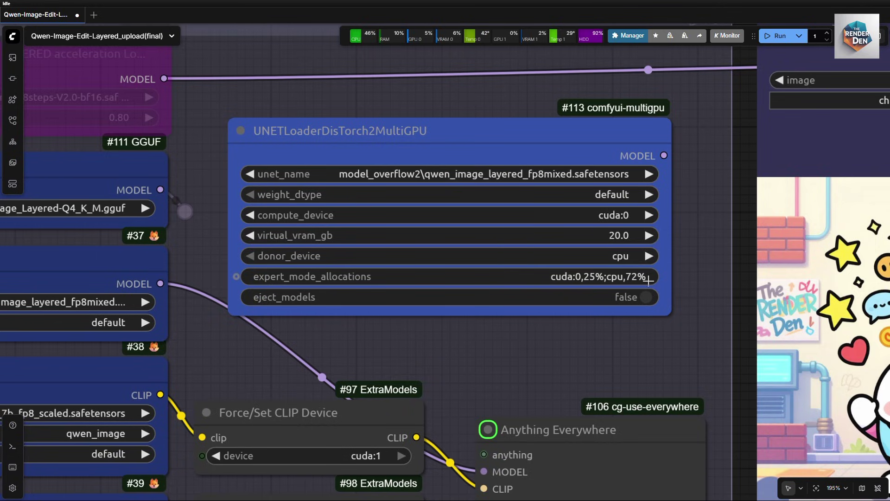
Link UNETLoaderDisTorch2MultiGPU's MODEL output to the Anything Everywhere MODEL input.
{"action": "scroll", "coordinate": [569, 358], "scroll_direction": "down", "scroll_amount": 3}
{"action": "scroll", "coordinate": [569, 358], "scroll_direction": "down", "scroll_amount": 1}
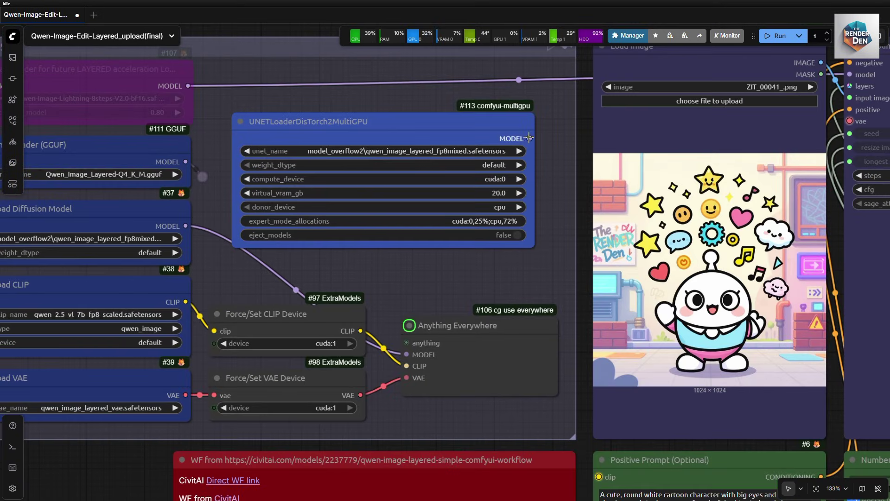
{"action": "left_click_drag", "start_coordinate": [529, 138], "coordinate": [424, 357]}
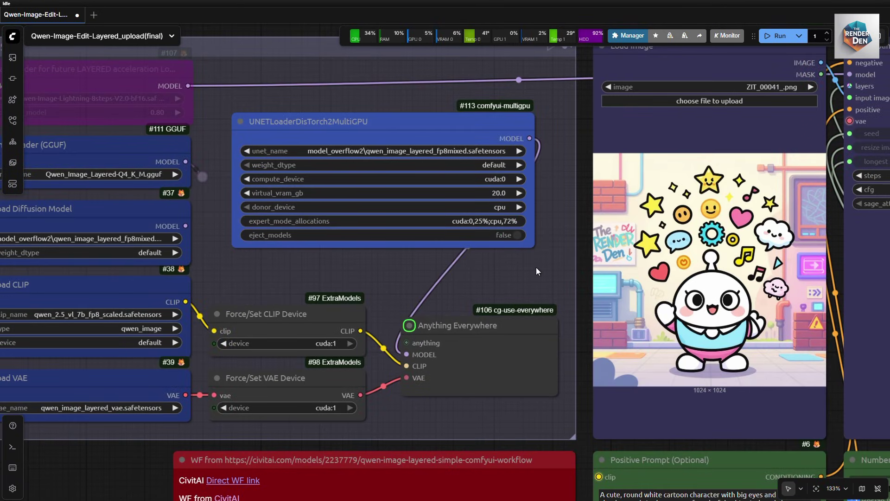
{"action": "scroll", "coordinate": [536, 267], "scroll_direction": "down", "scroll_amount": 2}
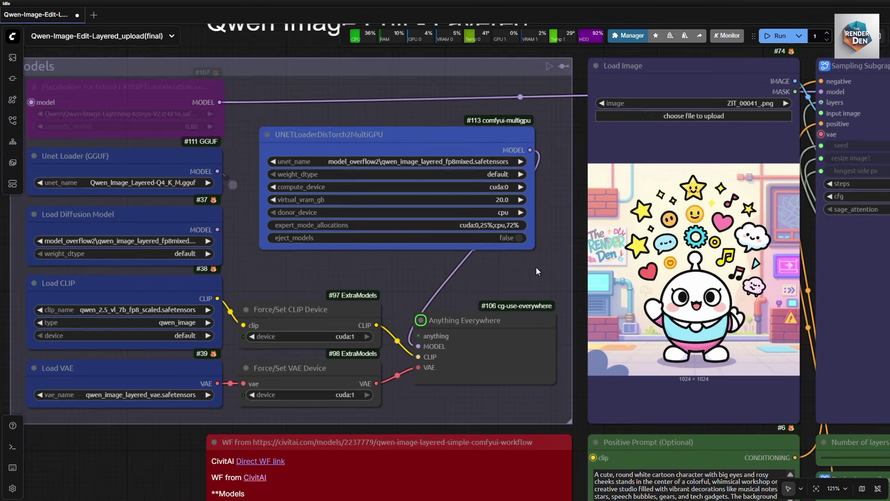
{"action": "left_click_drag", "start_coordinate": [535, 267], "coordinate": [514, 245]}
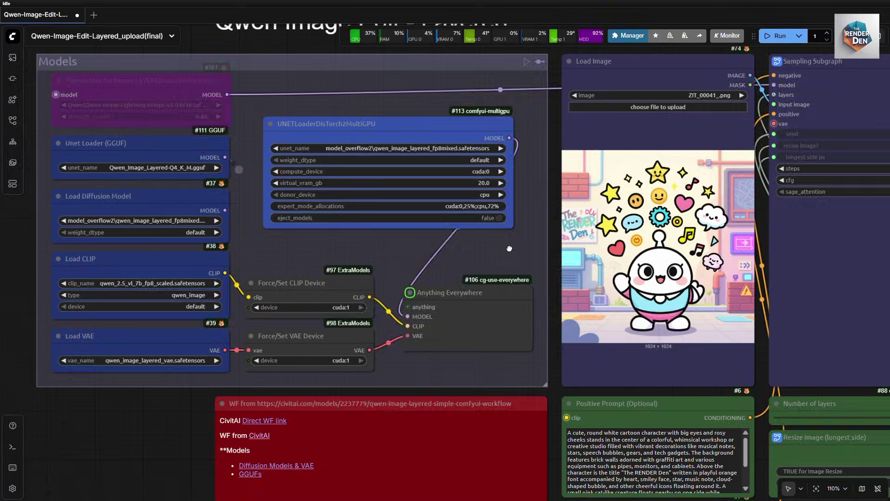
Open the workflow's CivitAI page from the link in the notes.
{"action": "scroll", "coordinate": [514, 243], "scroll_direction": "down", "scroll_amount": 2}
{"action": "left_click_drag", "start_coordinate": [98, 369], "coordinate": [245, 351]}
{"action": "scroll", "coordinate": [245, 350], "scroll_direction": "up", "scroll_amount": 7}
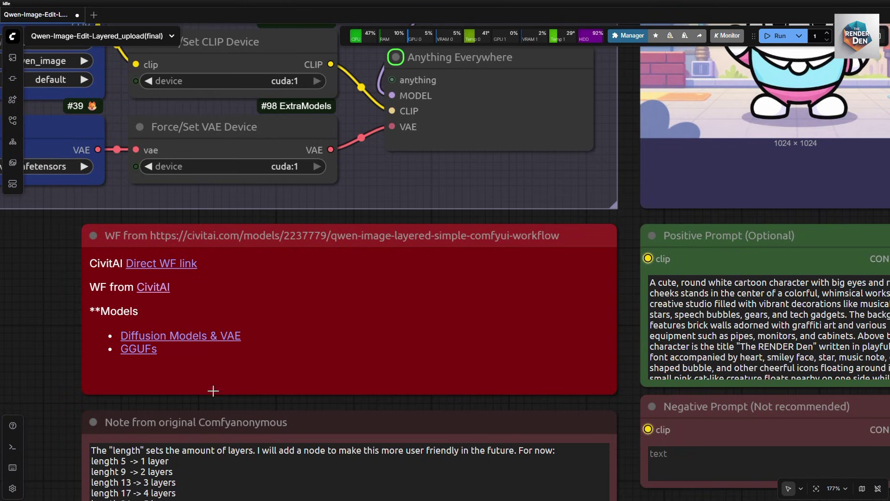
{"action": "left_click", "coordinate": [158, 293]}
{"action": "scroll", "coordinate": [444, 338], "scroll_direction": "down", "scroll_amount": 4}
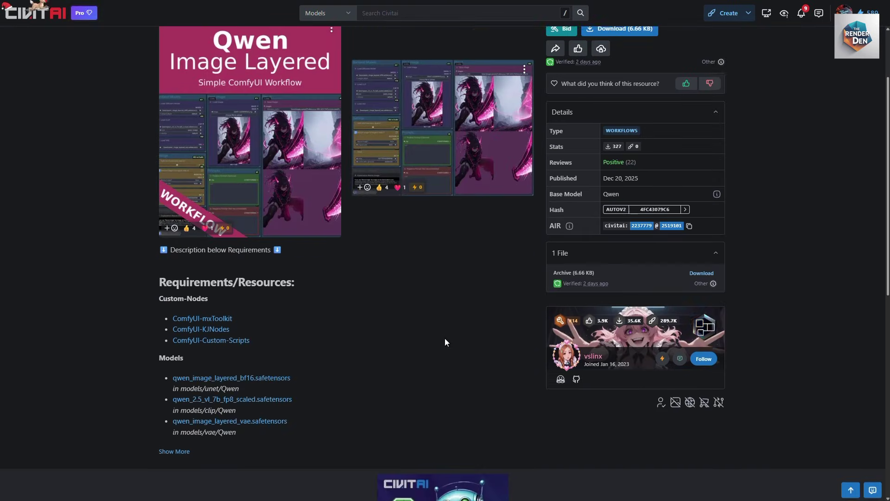
{"action": "scroll", "coordinate": [444, 338], "scroll_direction": "up", "scroll_amount": 10}
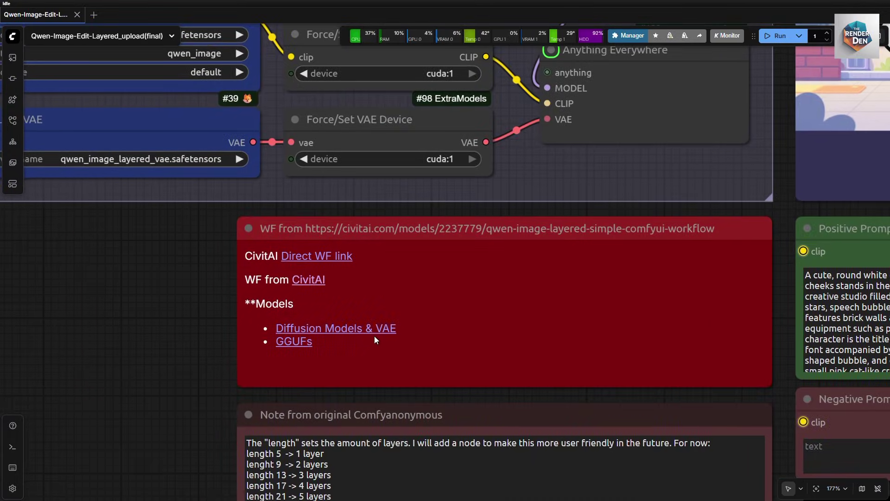
Check the Diffusion Models & VAE download listing, then set Number of layers to 5.
{"action": "left_click", "coordinate": [374, 332]}
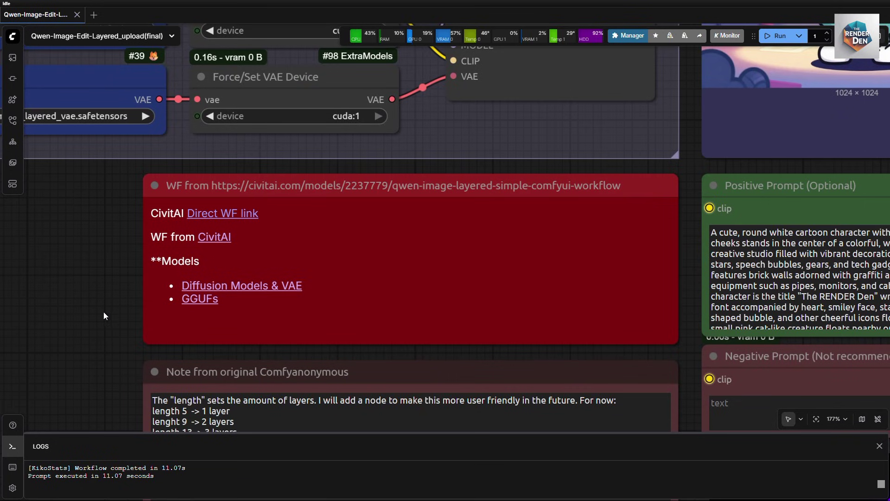
{"action": "scroll", "coordinate": [104, 312], "scroll_direction": "down", "scroll_amount": 3}
{"action": "left_click_drag", "start_coordinate": [96, 215], "coordinate": [77, 214]}
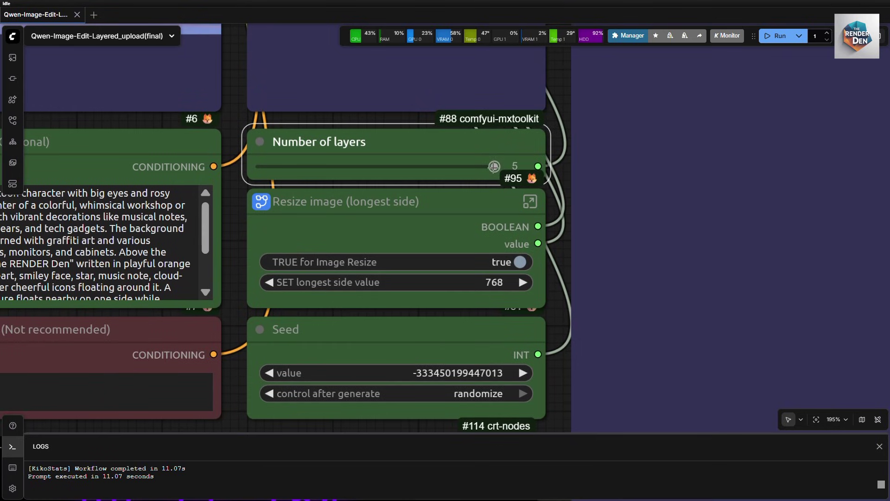
{"action": "mouse_move", "coordinate": [494, 166]}
{"action": "left_mouse_down"}
{"action": "mouse_move", "coordinate": [333, 172]}
{"action": "mouse_move", "coordinate": [495, 167]}
{"action": "left_mouse_up"}
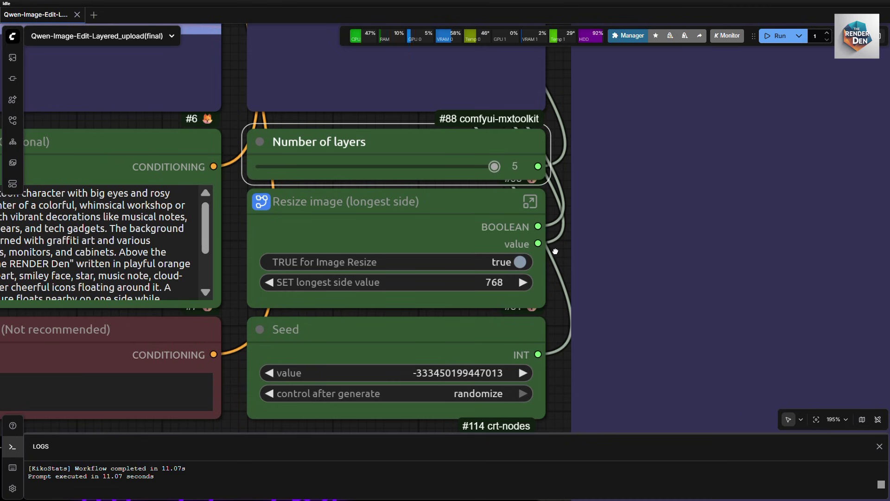
Pan to the prompt, layer and seed nodes to review the positive prompt.
{"action": "scroll", "coordinate": [551, 396], "scroll_direction": "down", "scroll_amount": 1}
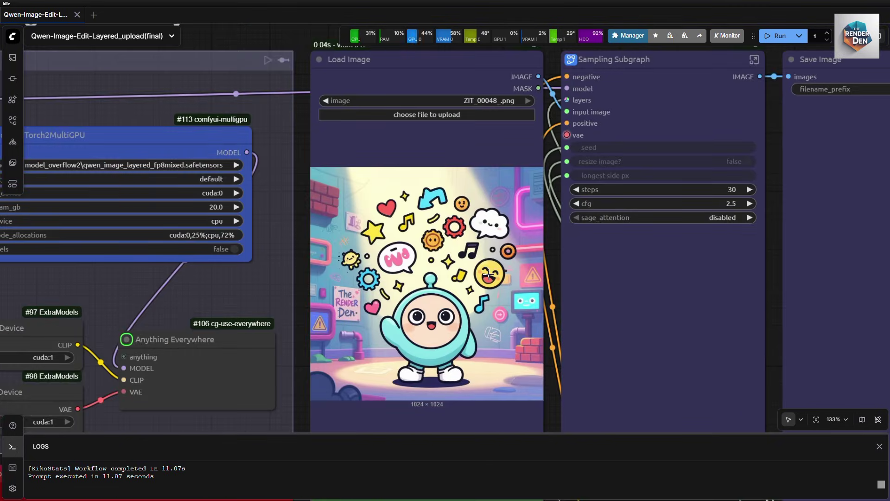
{"action": "left_click_drag", "start_coordinate": [546, 390], "coordinate": [625, 245]}
{"action": "scroll", "coordinate": [552, 248], "scroll_direction": "up", "scroll_amount": 4}
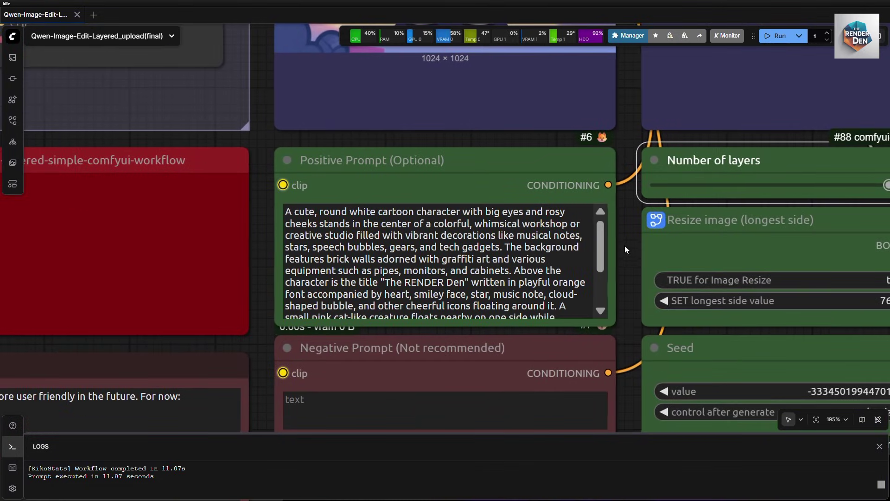
{"action": "scroll", "coordinate": [527, 267], "scroll_direction": "down", "scroll_amount": 3}
{"action": "scroll", "coordinate": [526, 270], "scroll_direction": "up", "scroll_amount": 3}
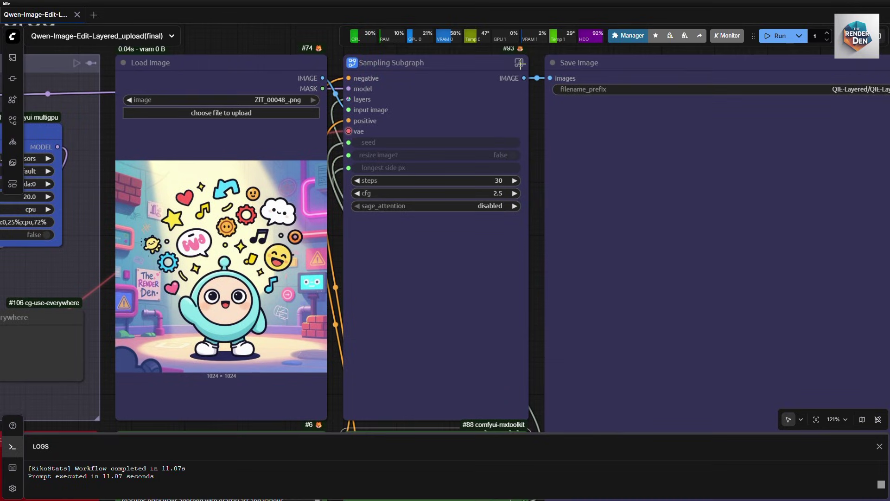
{"action": "left_click", "coordinate": [520, 65]}
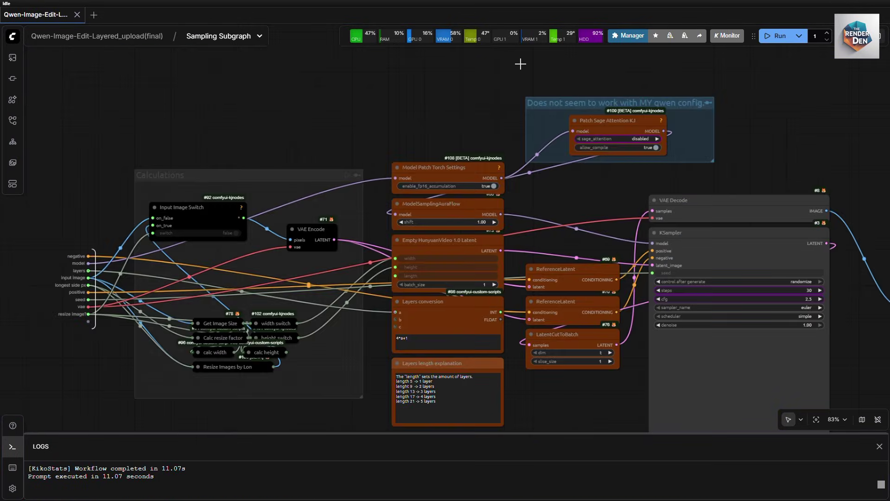
{"action": "left_click_drag", "start_coordinate": [326, 129], "coordinate": [495, 155]}
{"action": "scroll", "coordinate": [468, 226], "scroll_direction": "up", "scroll_amount": 4}
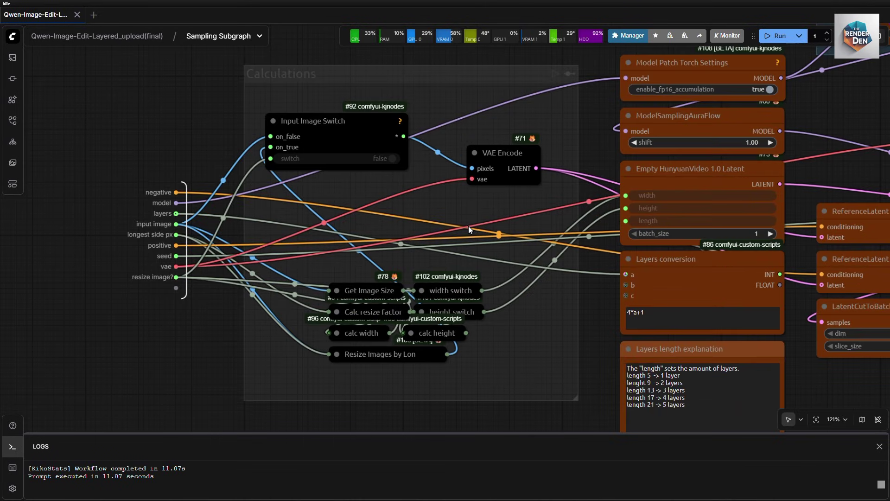
{"action": "scroll", "coordinate": [506, 225], "scroll_direction": "up", "scroll_amount": 1}
{"action": "left_click_drag", "start_coordinate": [507, 226], "coordinate": [515, 226]}
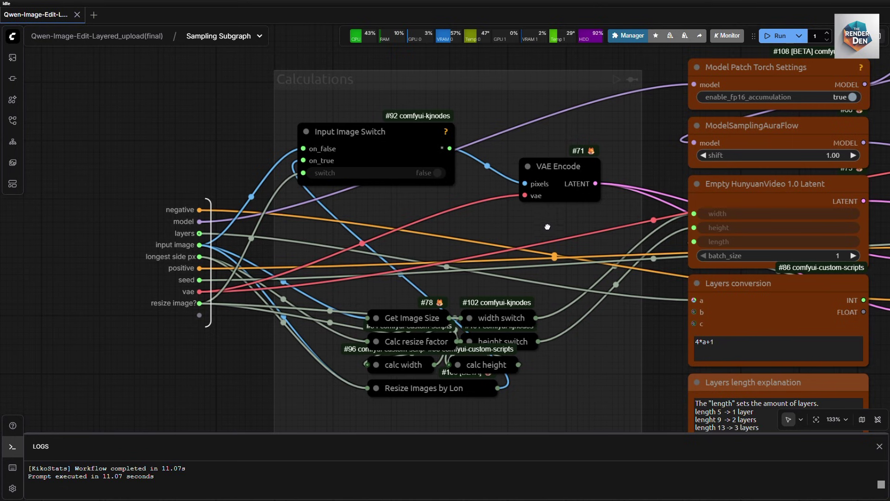
{"action": "left_click_drag", "start_coordinate": [550, 223], "coordinate": [338, 202]}
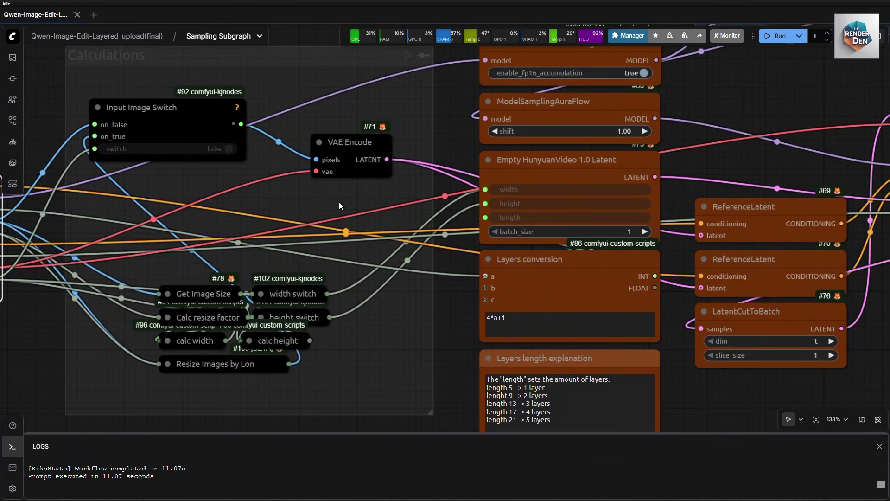
{"action": "scroll", "coordinate": [339, 201], "scroll_direction": "down", "scroll_amount": 1}
{"action": "left_click_drag", "start_coordinate": [444, 247], "coordinate": [326, 241]}
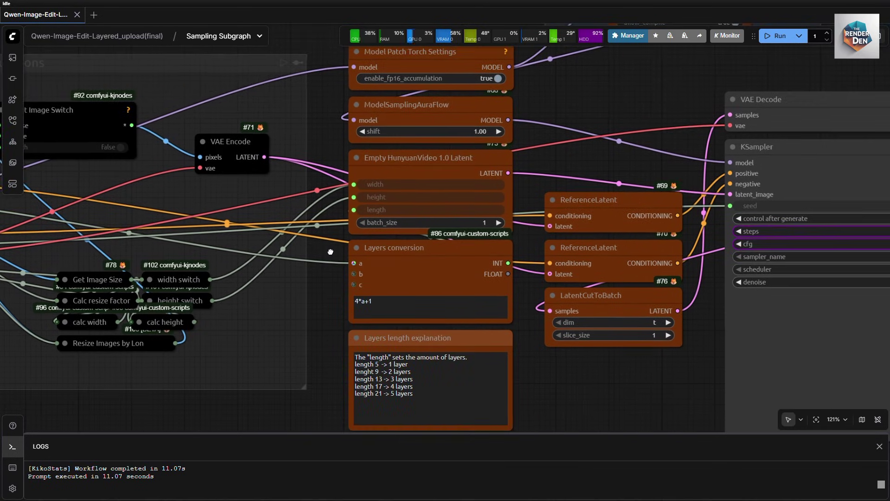
{"action": "scroll", "coordinate": [603, 137], "scroll_direction": "up", "scroll_amount": 2}
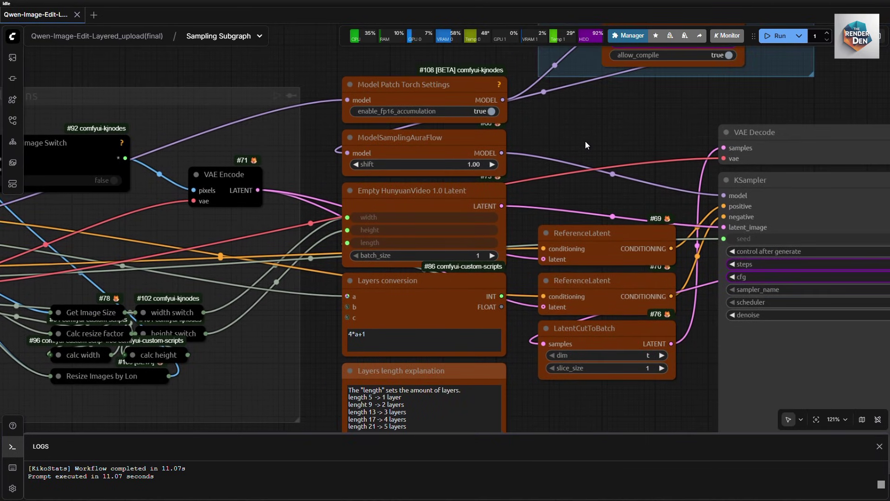
{"action": "scroll", "coordinate": [569, 177], "scroll_direction": "down", "scroll_amount": 2}
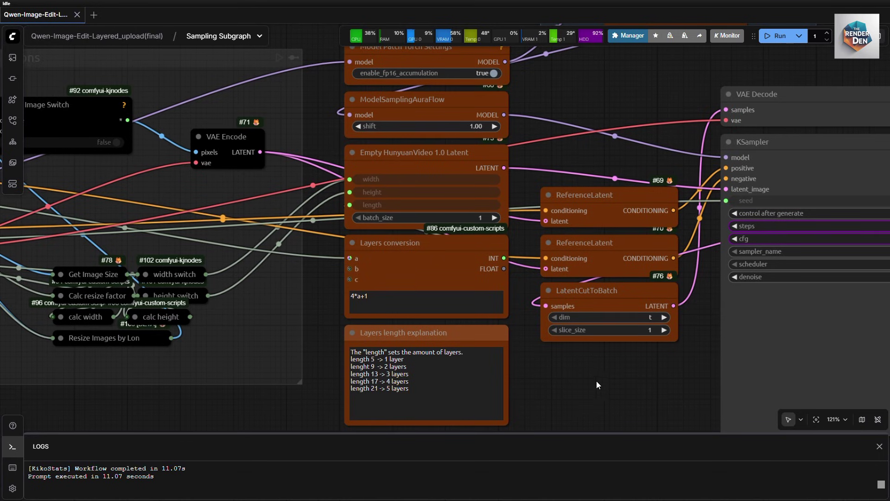
{"action": "scroll", "coordinate": [647, 373], "scroll_direction": "right", "scroll_amount": 6}
{"action": "scroll", "coordinate": [647, 373], "scroll_direction": "up", "scroll_amount": 2}
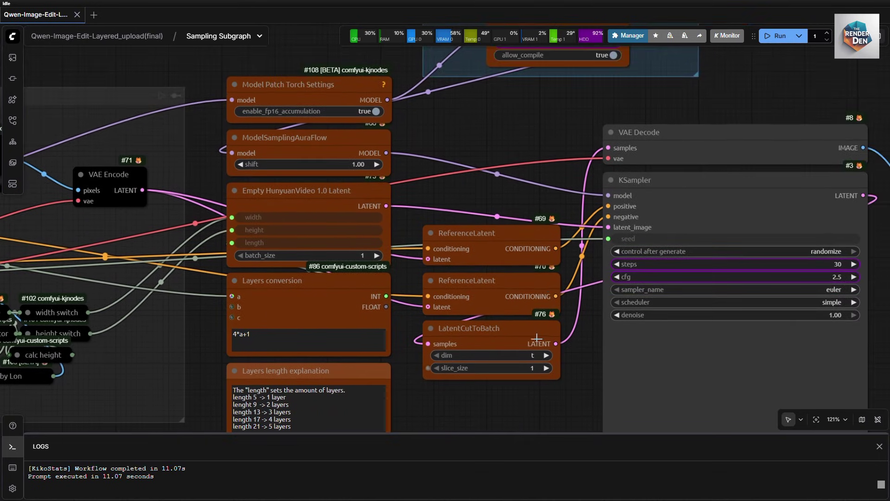
{"action": "scroll", "coordinate": [544, 148], "scroll_direction": "right", "scroll_amount": 2}
{"action": "scroll", "coordinate": [544, 148], "scroll_direction": "down", "scroll_amount": 1}
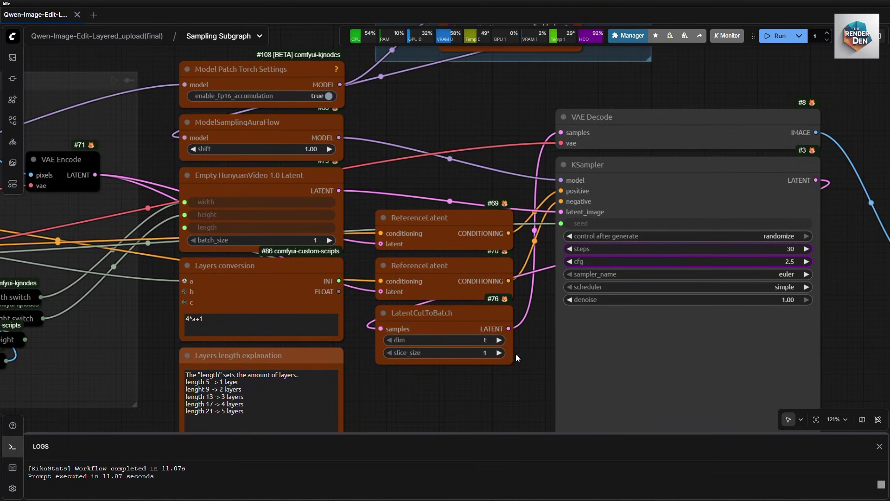
{"action": "scroll", "coordinate": [520, 359], "scroll_direction": "up", "scroll_amount": 6}
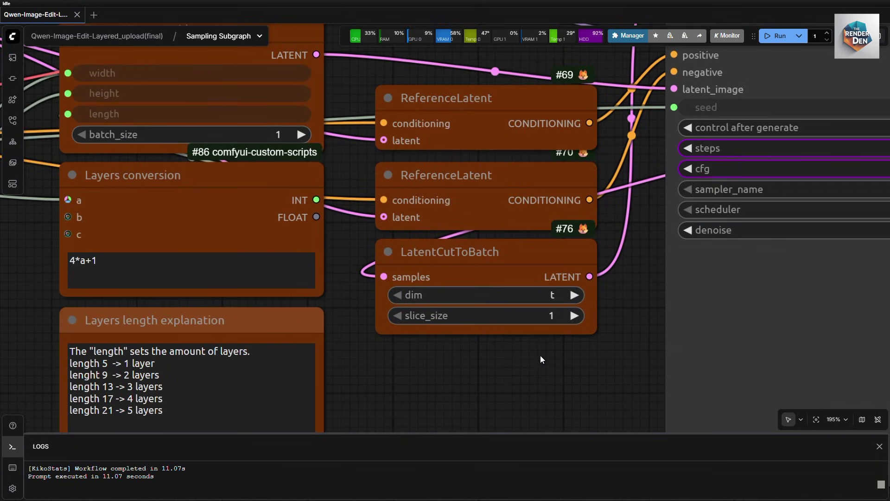
{"action": "scroll", "coordinate": [557, 363], "scroll_direction": "right", "scroll_amount": 2}
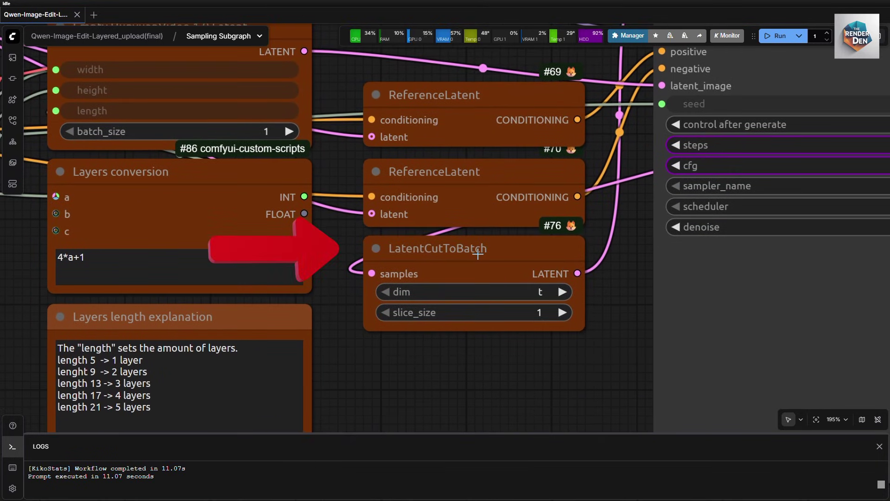
{"action": "left_click", "coordinate": [427, 324]}
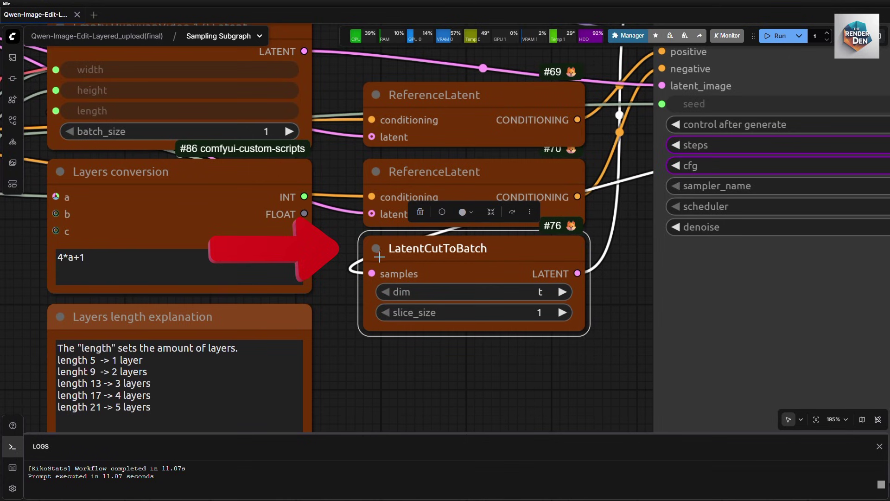
{"action": "left_click", "coordinate": [499, 374]}
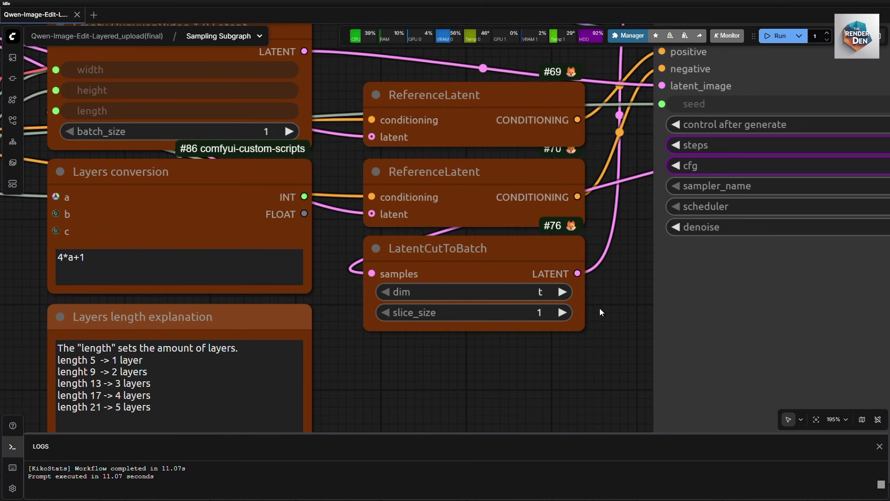
{"action": "scroll", "coordinate": [600, 307], "scroll_direction": "down", "scroll_amount": 3}
{"action": "left_click_drag", "start_coordinate": [599, 308], "coordinate": [569, 431]}
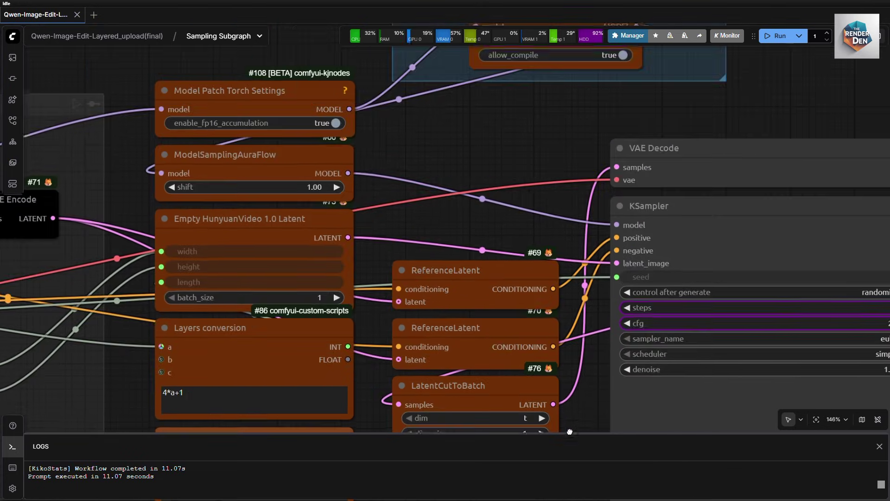
{"action": "left_click_drag", "start_coordinate": [540, 152], "coordinate": [471, 305]}
{"action": "scroll", "coordinate": [543, 266], "scroll_direction": "up", "scroll_amount": 6}
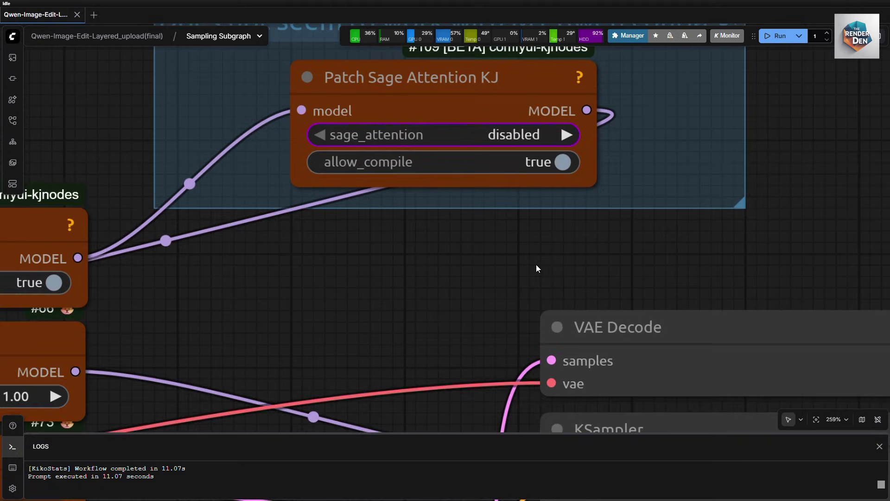
{"action": "left_click_drag", "start_coordinate": [536, 264], "coordinate": [469, 326]}
{"action": "scroll", "coordinate": [486, 215], "scroll_direction": "up", "scroll_amount": 1}
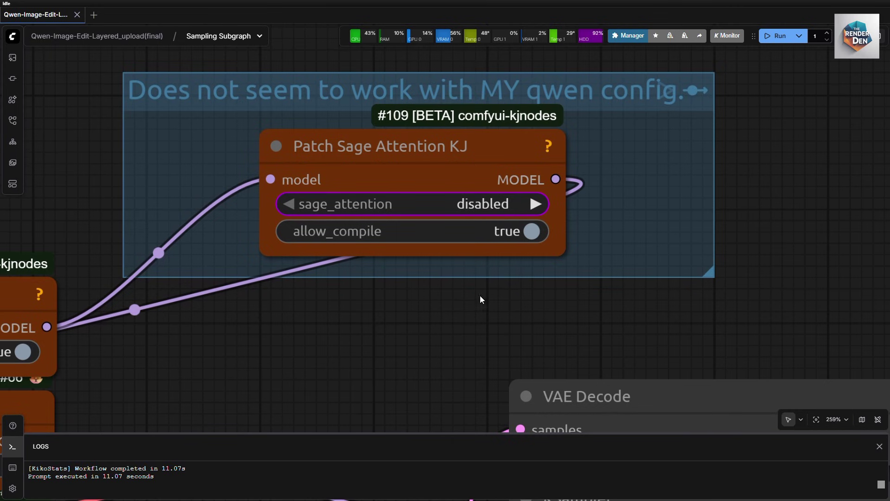
{"action": "scroll", "coordinate": [480, 296], "scroll_direction": "down", "scroll_amount": 3}
{"action": "left_click_drag", "start_coordinate": [455, 352], "coordinate": [445, 140]}
{"action": "left_click_drag", "start_coordinate": [434, 254], "coordinate": [412, 111]}
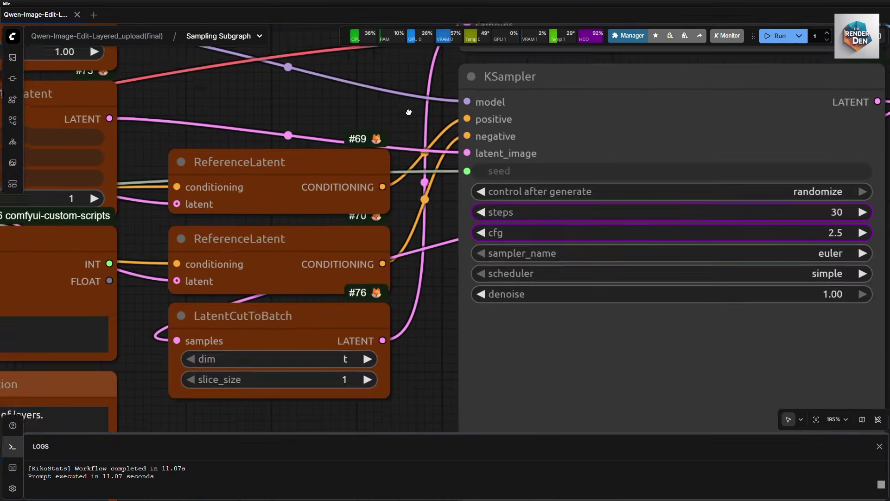
{"action": "scroll", "coordinate": [441, 299], "scroll_direction": "down", "scroll_amount": 4}
{"action": "left_click_drag", "start_coordinate": [440, 303], "coordinate": [408, 225]}
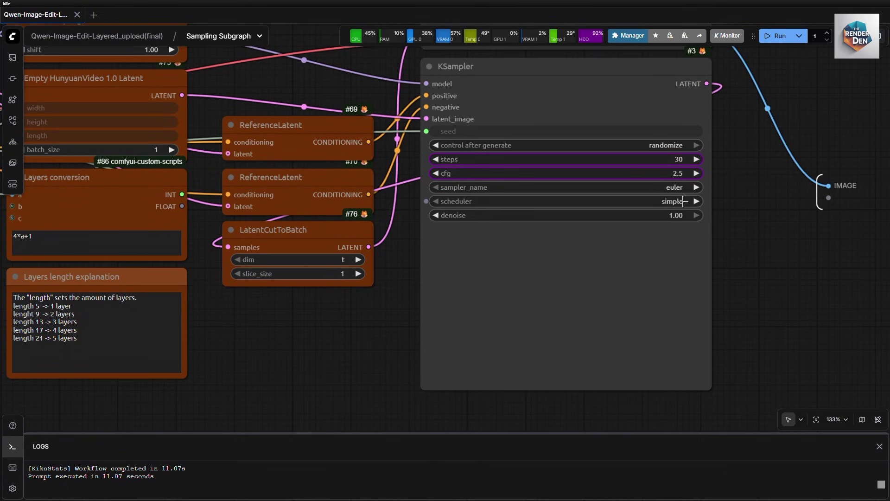
{"action": "scroll", "coordinate": [584, 306], "scroll_direction": "down", "scroll_amount": 4}
{"action": "scroll", "coordinate": [408, 346], "scroll_direction": "up", "scroll_amount": 2}
{"action": "scroll", "coordinate": [433, 349], "scroll_direction": "down", "scroll_amount": 2}
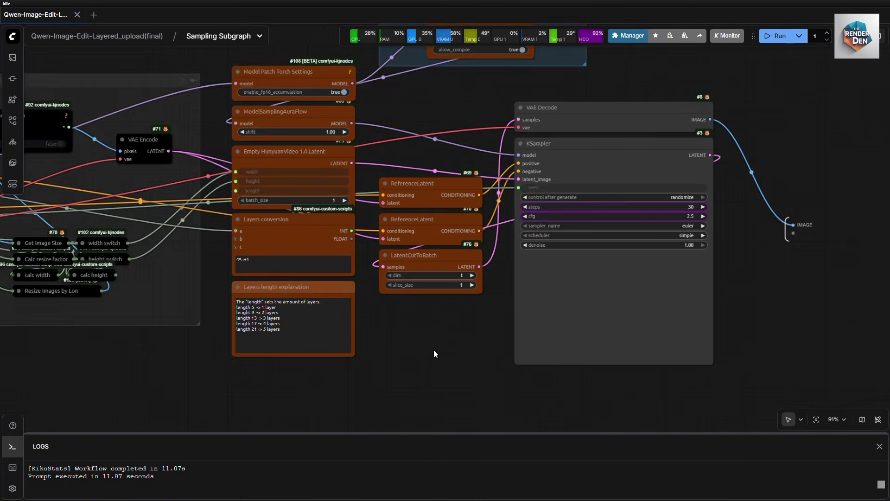
{"action": "left_click_drag", "start_coordinate": [433, 349], "coordinate": [549, 387]}
{"action": "scroll", "coordinate": [552, 388], "scroll_direction": "down", "scroll_amount": 1}
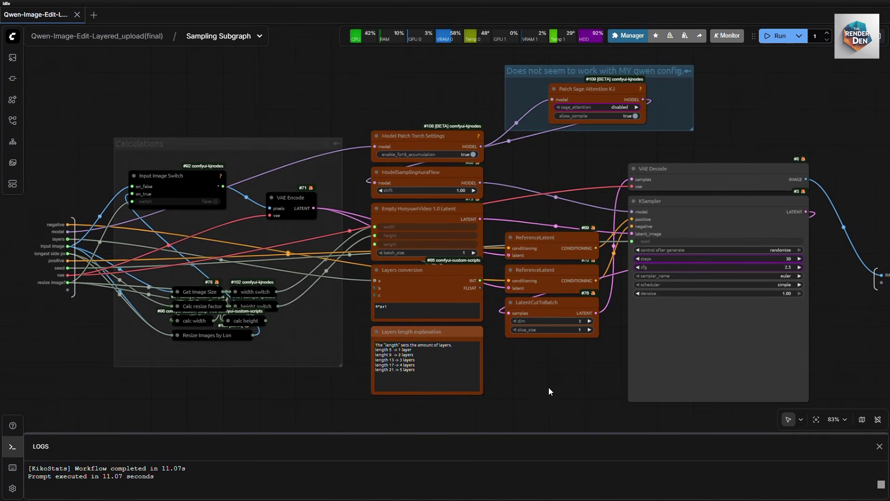
Return to the main workflow and toggle Image Resize off and back on to TRUE.
{"action": "left_click", "coordinate": [139, 36]}
{"action": "scroll", "coordinate": [539, 237], "scroll_direction": "up", "scroll_amount": 3}
{"action": "scroll", "coordinate": [539, 116], "scroll_direction": "down", "scroll_amount": 1}
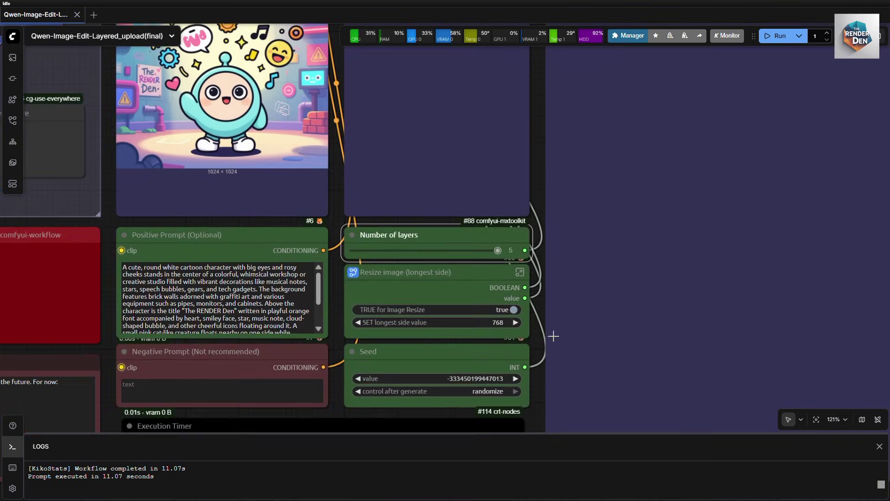
{"action": "scroll", "coordinate": [551, 305], "scroll_direction": "down", "scroll_amount": 4}
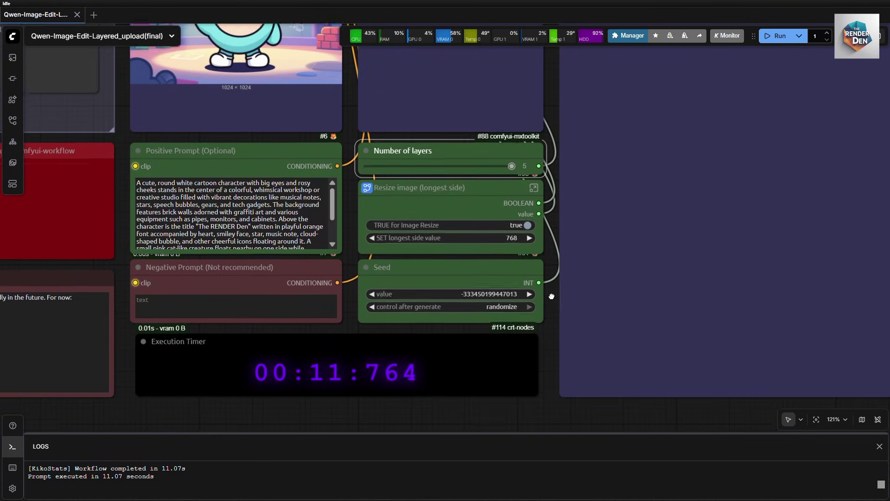
{"action": "scroll", "coordinate": [551, 294], "scroll_direction": "up", "scroll_amount": 3}
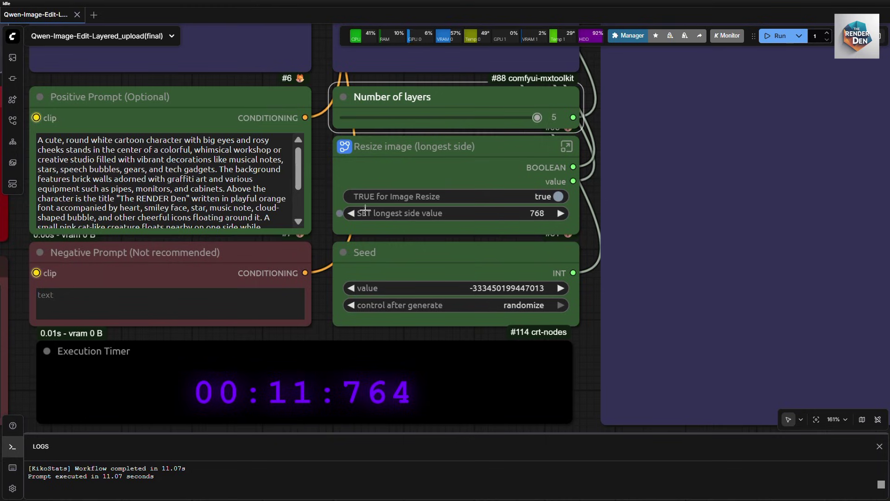
{"action": "left_click", "coordinate": [559, 196]}
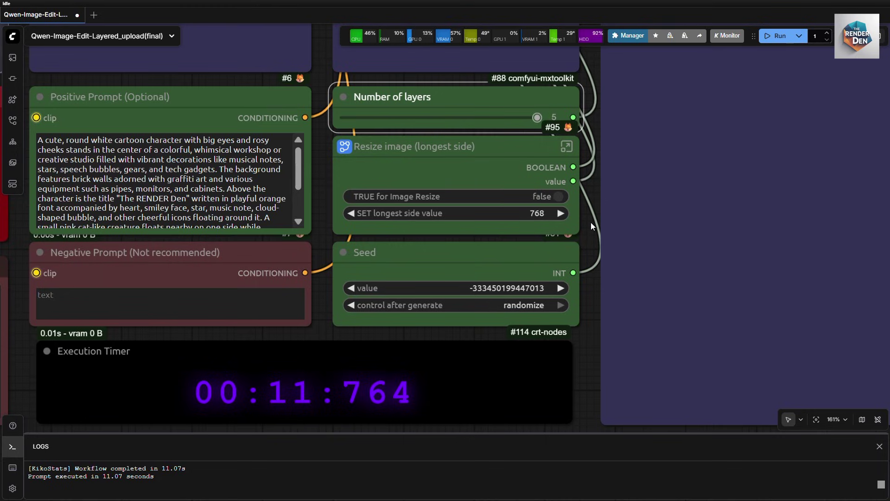
{"action": "left_click", "coordinate": [559, 196]}
Set the longest-side resize value to 1024.
{"action": "left_click", "coordinate": [528, 216]}
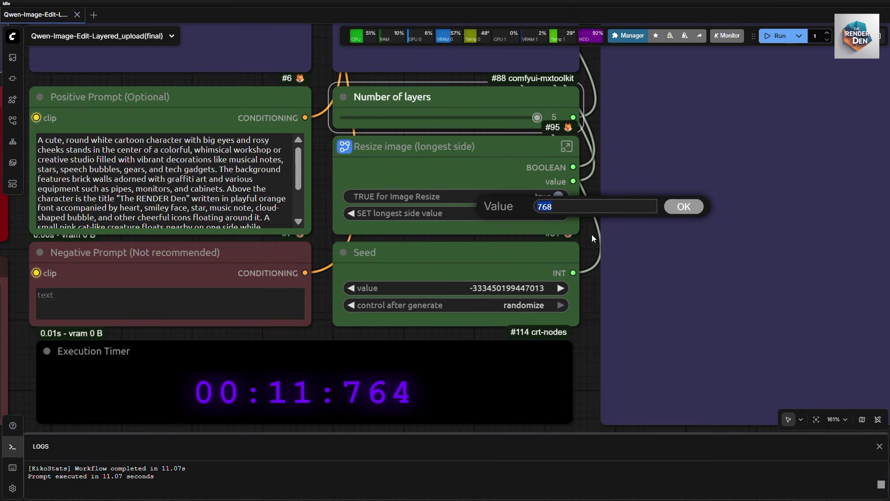
{"action": "type", "text": "1024"}
{"action": "left_click", "coordinate": [681, 210]}
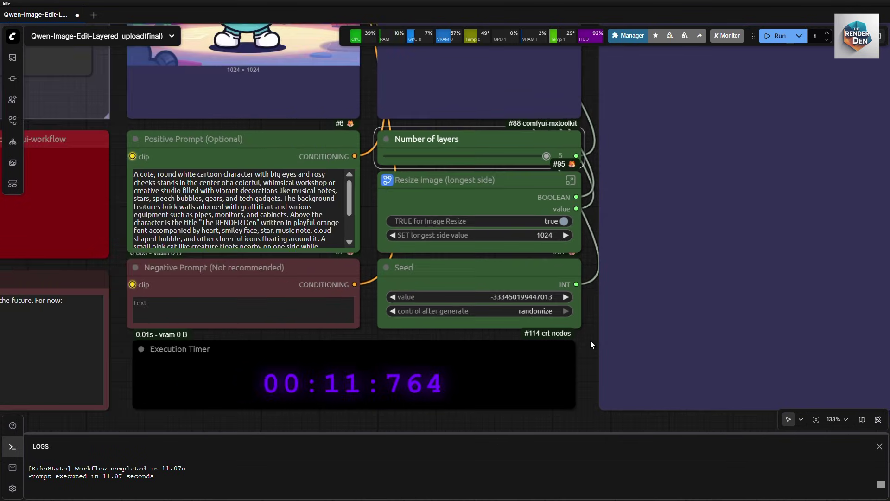
{"action": "scroll", "coordinate": [590, 340], "scroll_direction": "down", "scroll_amount": 2}
{"action": "scroll", "coordinate": [588, 343], "scroll_direction": "down", "scroll_amount": 6}
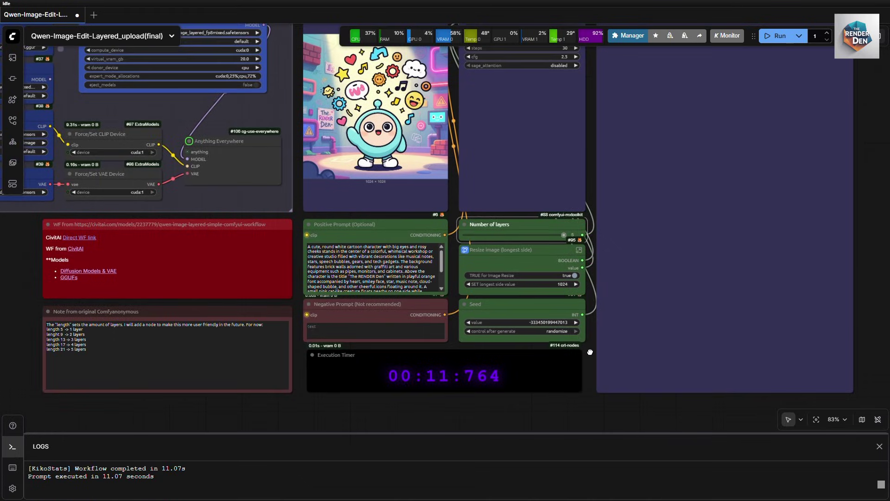
Run the layered workflow until it completes.
{"action": "left_click_drag", "start_coordinate": [590, 352], "coordinate": [590, 375]}
{"action": "scroll", "coordinate": [591, 376], "scroll_direction": "down", "scroll_amount": 1}
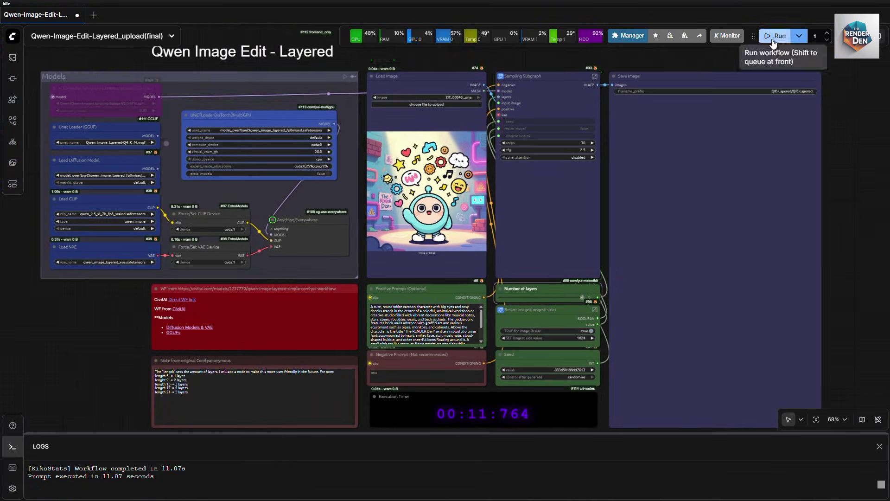
{"action": "left_click", "coordinate": [780, 35]}
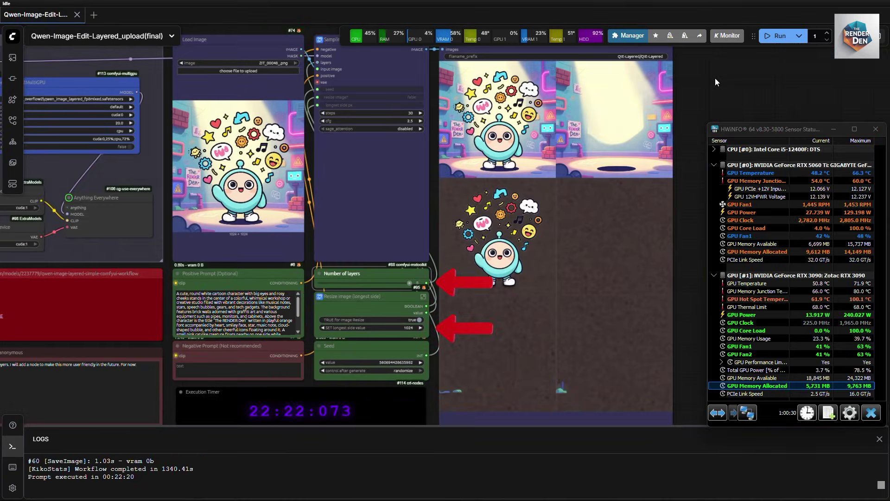
{"action": "left_click_drag", "start_coordinate": [690, 276], "coordinate": [691, 277]}
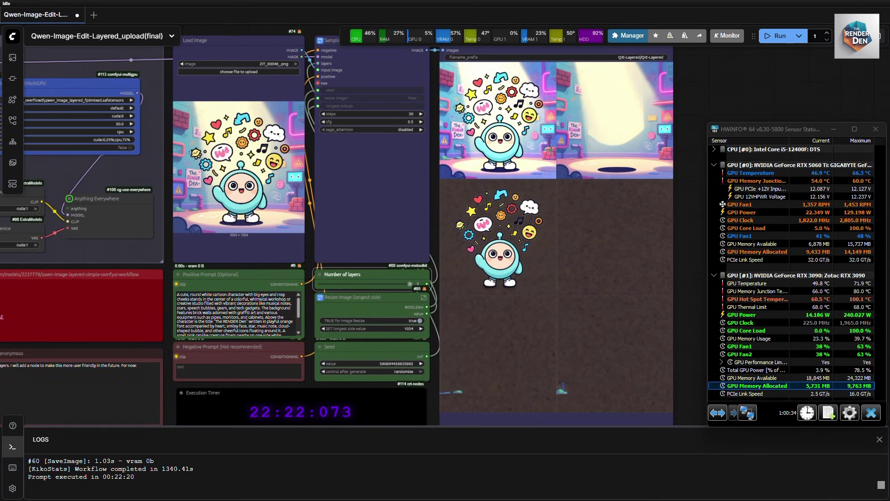
Enlarge the first output layer and step forward to the characters-only layer.
{"action": "left_click", "coordinate": [520, 138]}
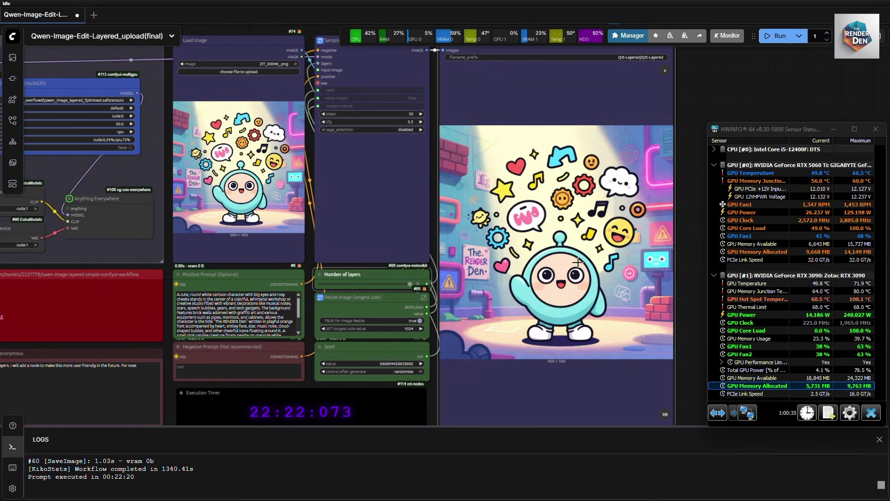
{"action": "left_click", "coordinate": [671, 419]}
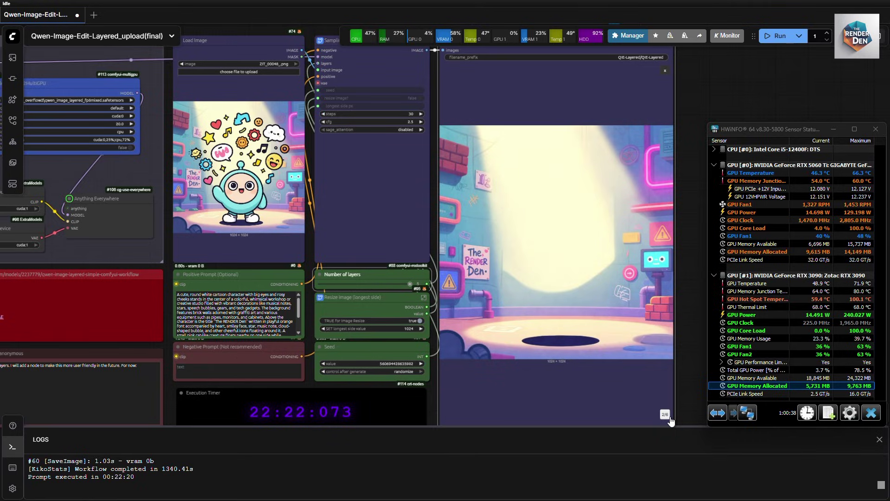
{"action": "left_click", "coordinate": [671, 419]}
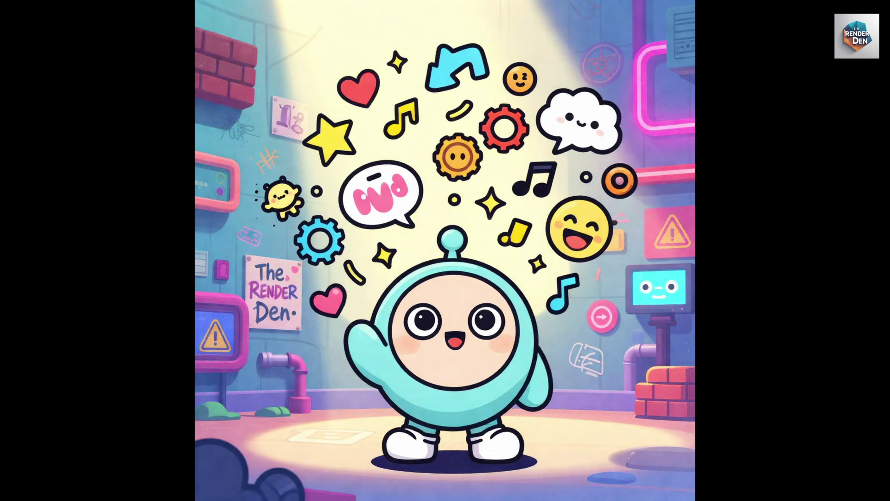